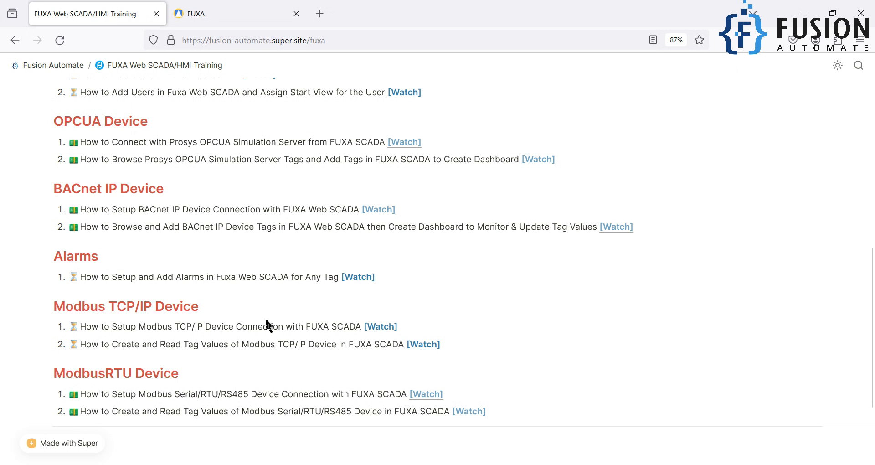
Step: Highlight 'Modbus TCP/IP' in the lesson title, then clear the highlight
{"action": "left_click_drag", "start_coordinate": [318, 327], "coordinate": [351, 327]}
{"action": "left_click_drag", "start_coordinate": [139, 327], "coordinate": [211, 331]}
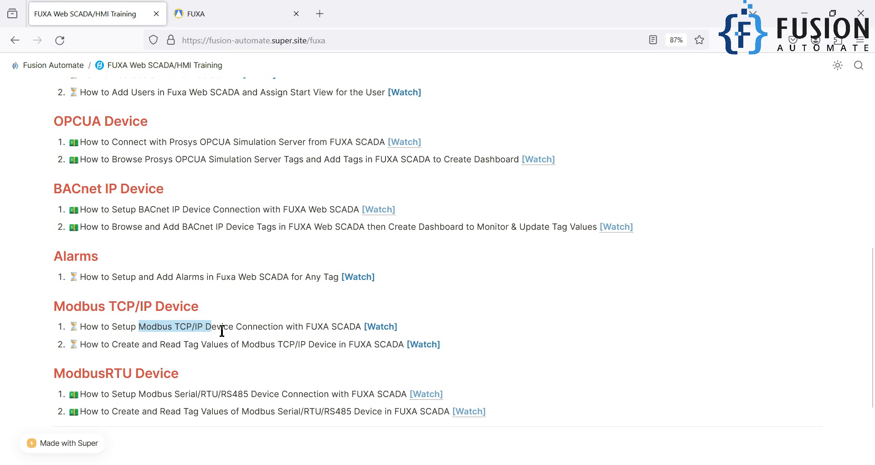
{"action": "left_click", "coordinate": [222, 331]}
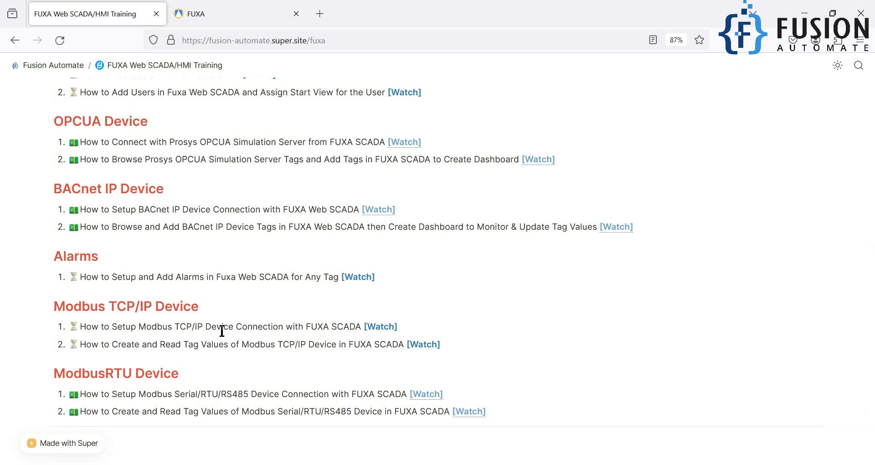
Step: Launch Modbus Slave by searching for 'slave' in the system search
{"action": "key", "text": "super"}
{"action": "type", "text": "mopdbu"}
{"action": "key", "text": "BackSpace"}
{"action": "key", "text": "BackSpace"}
{"action": "key", "text": "BackSpace"}
{"action": "key", "text": "BackSpace"}
{"action": "key", "text": "BackSpace"}
{"action": "key", "text": "BackSpace"}
{"action": "type", "text": "slave"}
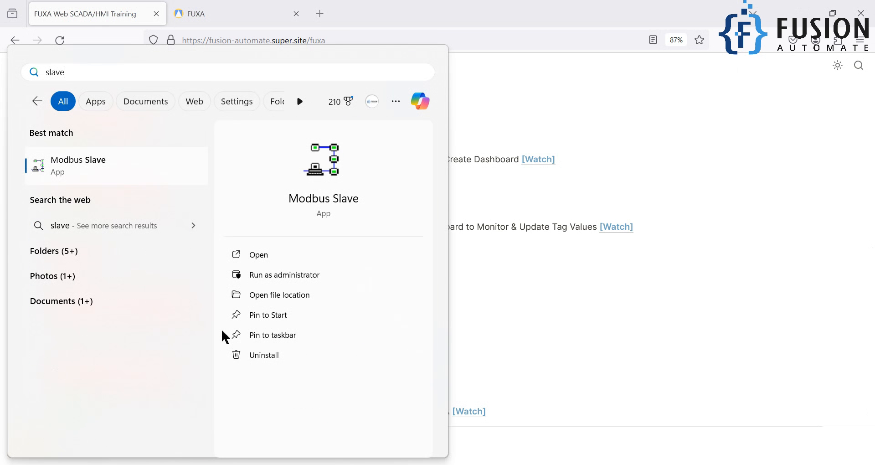
{"action": "key", "text": "Return"}
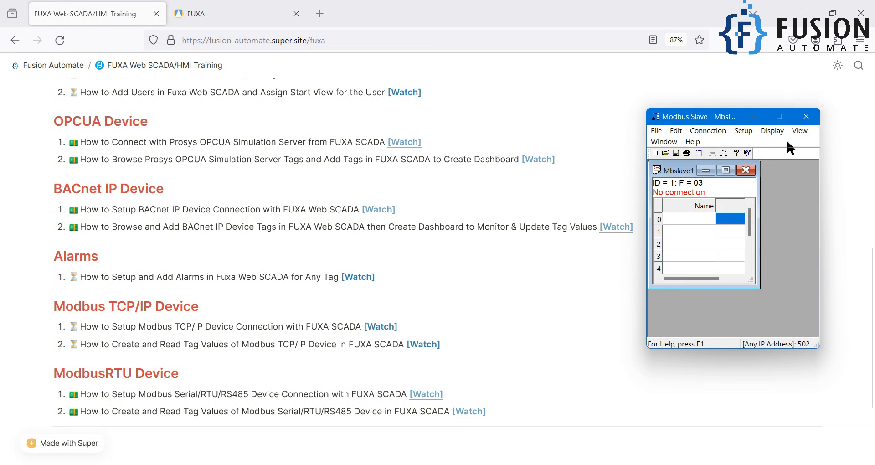
Step: Maximize Mbslave1 and connect over Modbus TCP/IP on port 502
{"action": "double_click", "coordinate": [682, 170]}
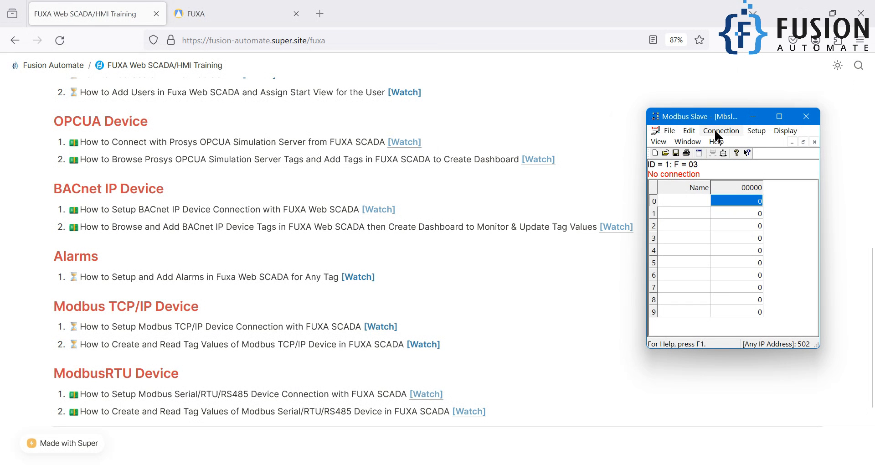
{"action": "left_click", "coordinate": [721, 131]}
{"action": "left_click", "coordinate": [731, 144]}
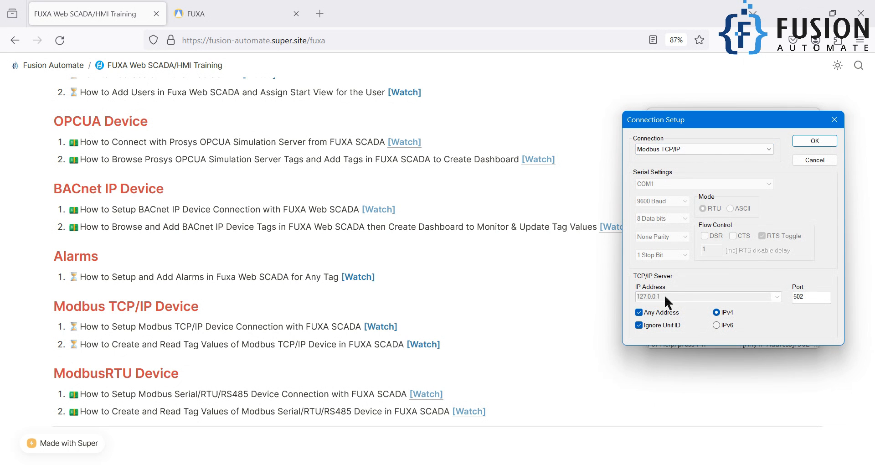
{"action": "left_click_drag", "start_coordinate": [806, 297], "coordinate": [778, 299]}
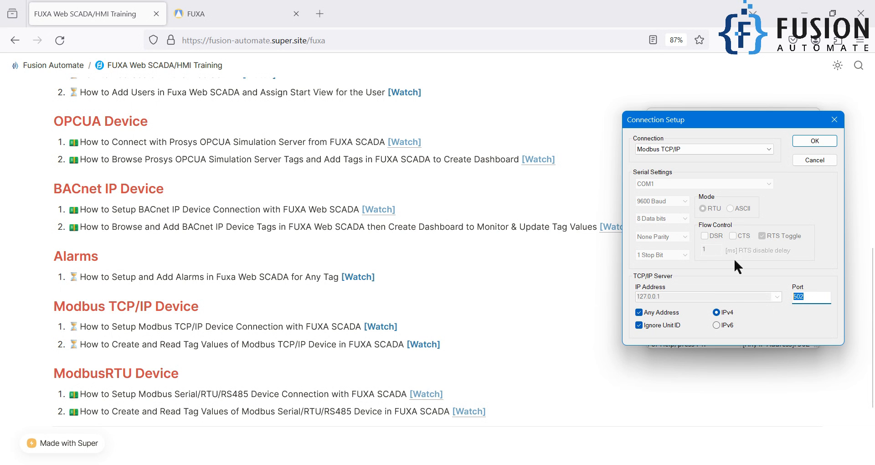
{"action": "left_click", "coordinate": [815, 141]}
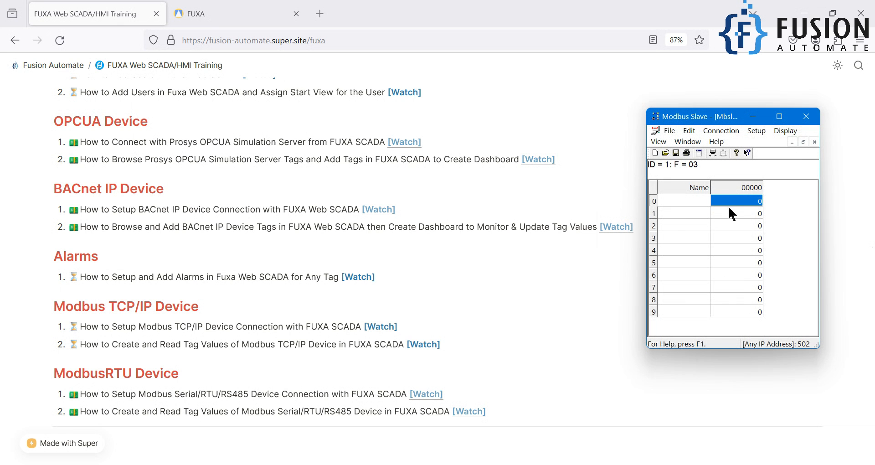
Step: Switch to the FUXA tab and snap the browser, widened, to the left side
{"action": "left_click", "coordinate": [219, 13]}
{"action": "left_click_drag", "start_coordinate": [635, 6], "coordinate": [258, 63]}
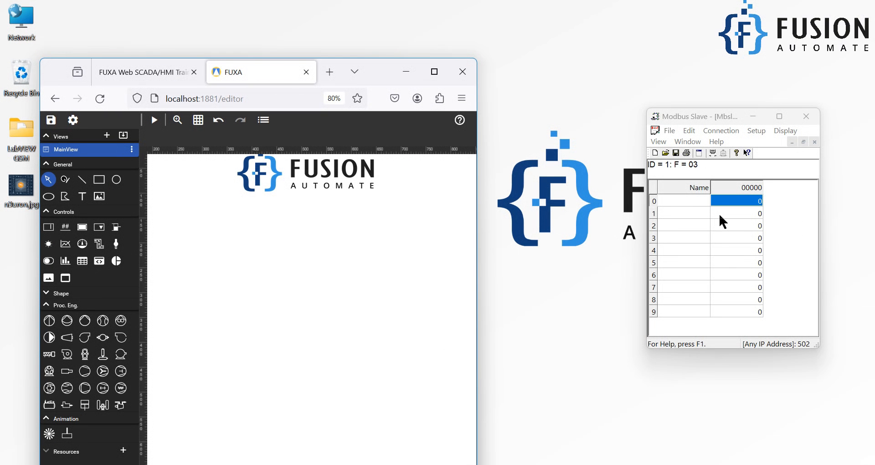
{"action": "left_click_drag", "start_coordinate": [369, 73], "coordinate": [3, 82]}
{"action": "left_click_drag", "start_coordinate": [437, 213], "coordinate": [635, 237]}
Step: Move Modbus Slave further right and open FUXA's Connections settings from the gear menu
{"action": "left_click_drag", "start_coordinate": [683, 119], "coordinate": [725, 118]}
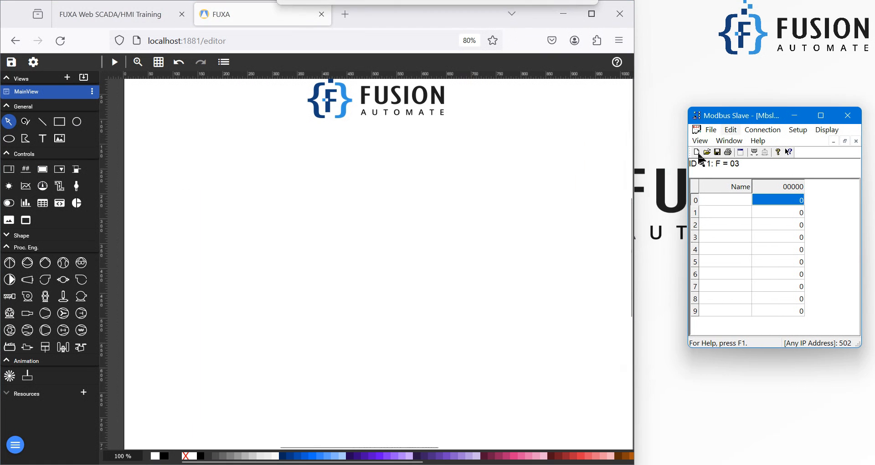
{"action": "left_click_drag", "start_coordinate": [634, 184], "coordinate": [682, 185]}
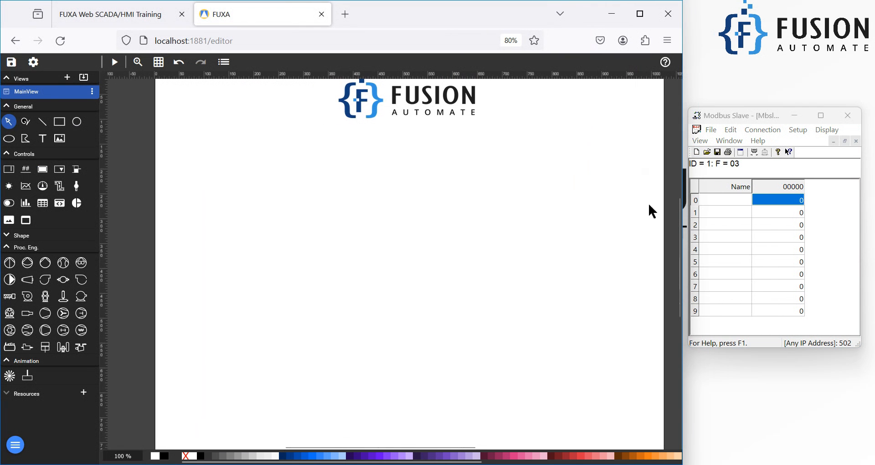
{"action": "left_click", "coordinate": [33, 63]}
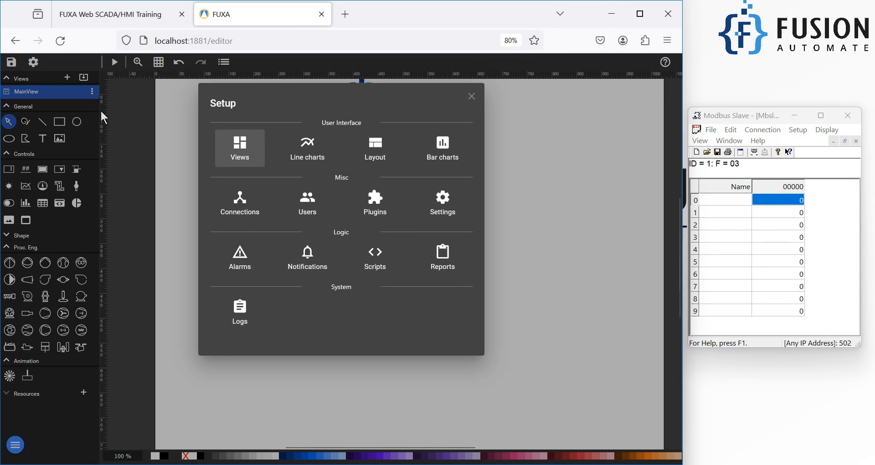
{"action": "left_click", "coordinate": [242, 213]}
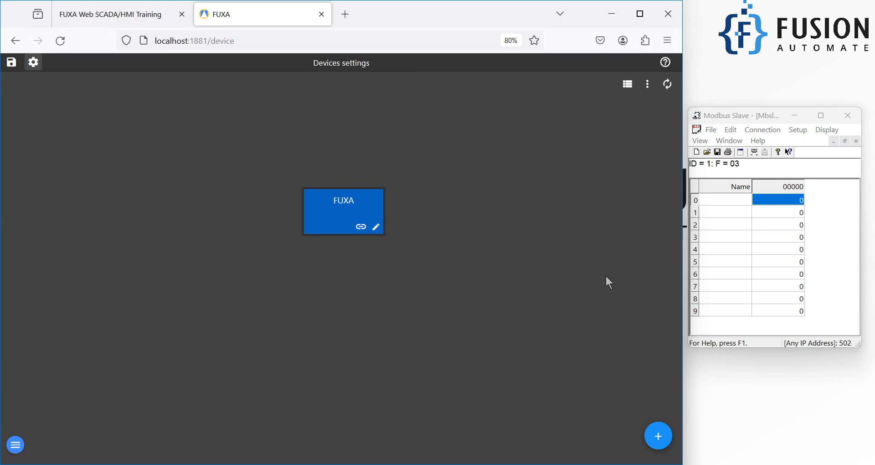
Step: Add a device named 'Modbus Slave Simulator TCP Device' with type ModbusTCP
{"action": "left_click", "coordinate": [665, 443]}
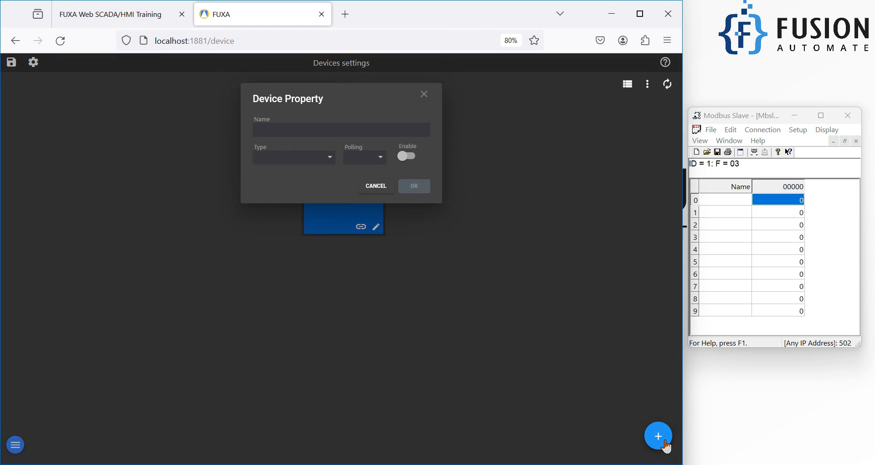
{"action": "left_click", "coordinate": [367, 133]}
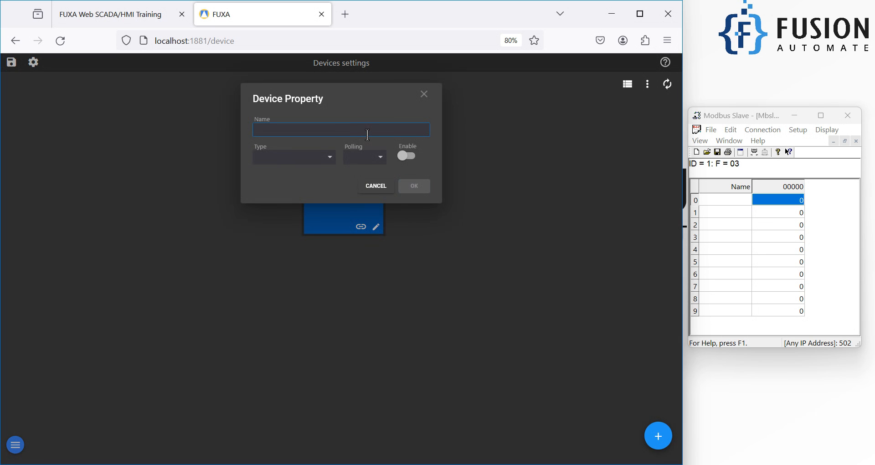
{"action": "type", "text": "Modbus Slave Simulator TCP Device"}
{"action": "left_click", "coordinate": [335, 162]}
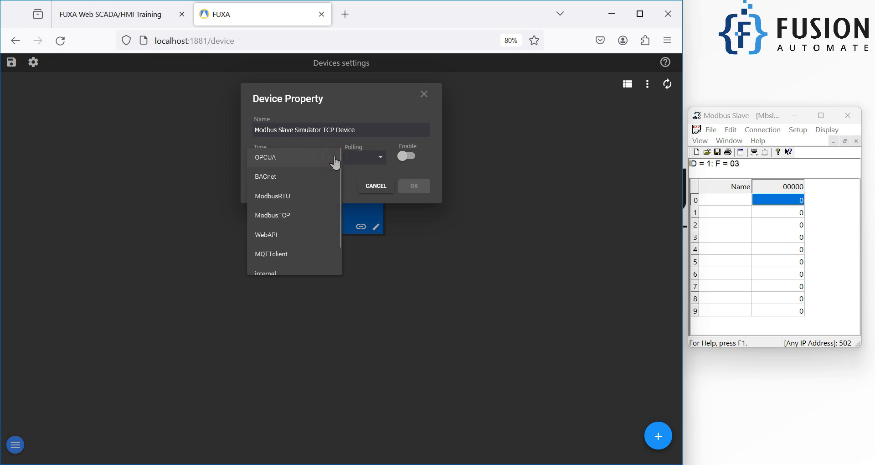
{"action": "left_click", "coordinate": [312, 216]}
{"action": "left_click", "coordinate": [849, 279]}
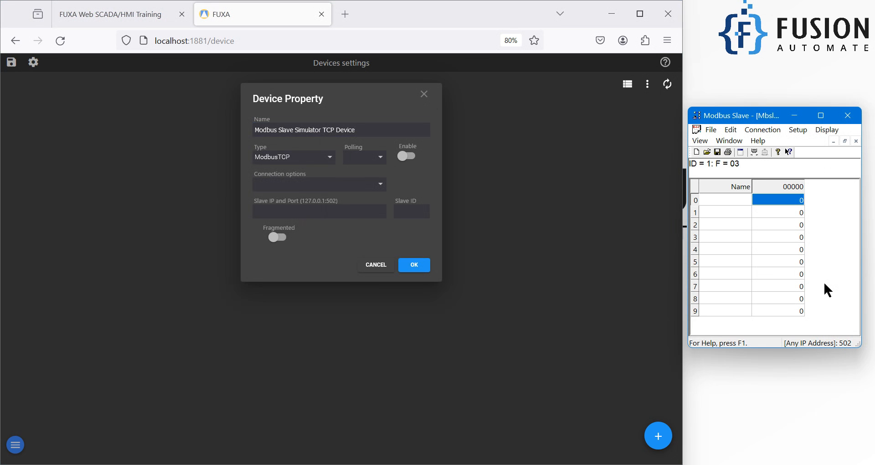
Step: Set polling to 2 sec, enable the device, and use the TcpPort connection option
{"action": "left_click", "coordinate": [378, 164]}
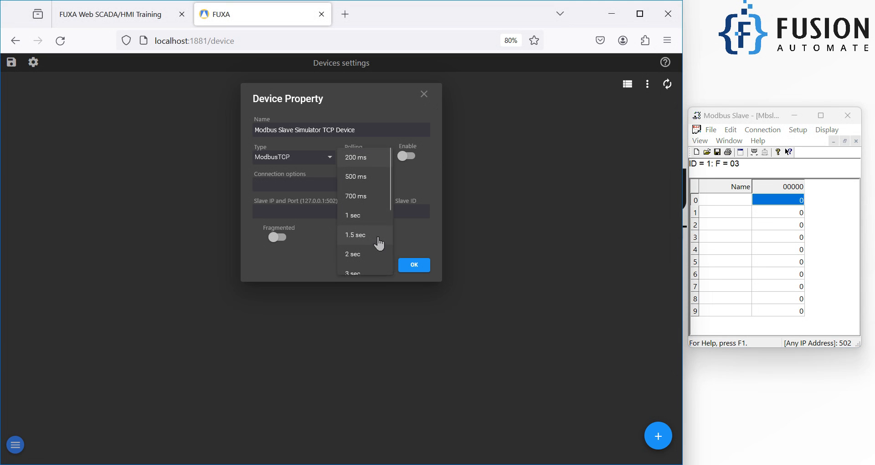
{"action": "left_click", "coordinate": [376, 249]}
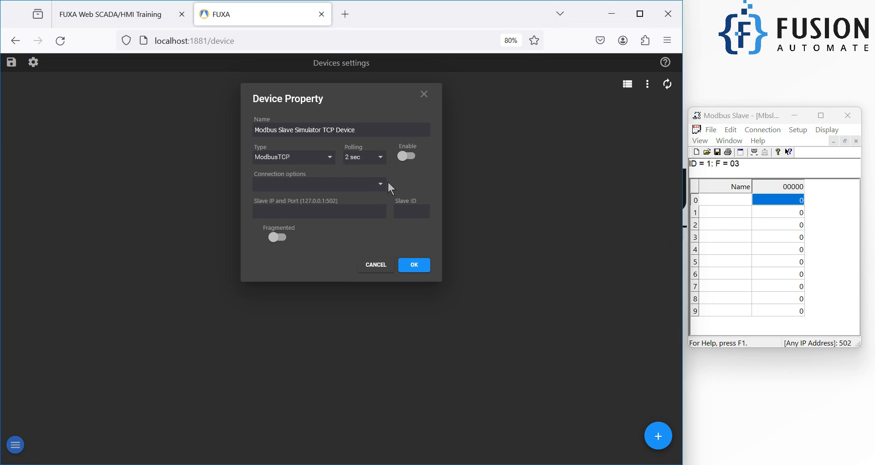
{"action": "left_click", "coordinate": [409, 158]}
{"action": "left_click", "coordinate": [372, 186]}
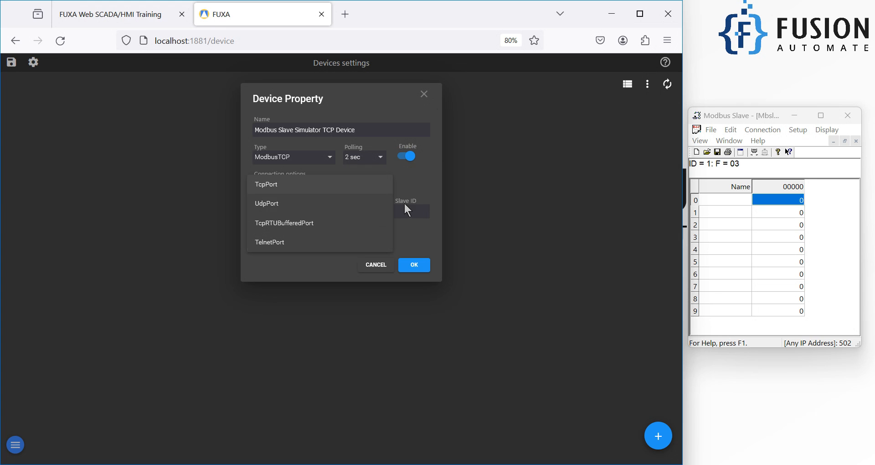
{"action": "left_click", "coordinate": [309, 187]}
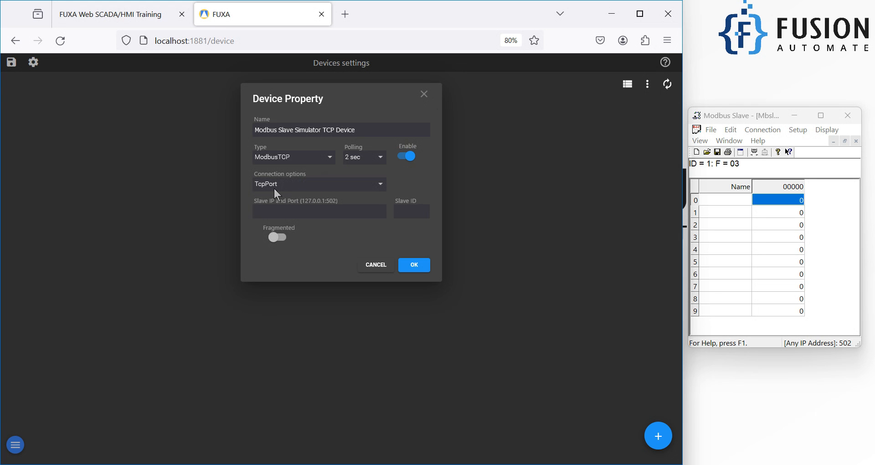
Step: Reconnect Modbus Slave on port 502 and enter 127.0.0.1:502 as the device's slave IP and port
{"action": "left_click", "coordinate": [765, 131]}
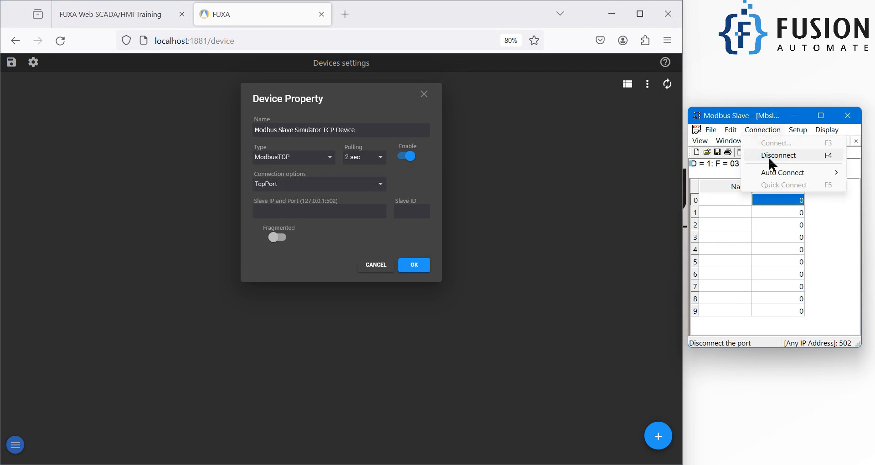
{"action": "left_click", "coordinate": [777, 155]}
{"action": "left_click", "coordinate": [763, 130]}
{"action": "left_click", "coordinate": [776, 143]}
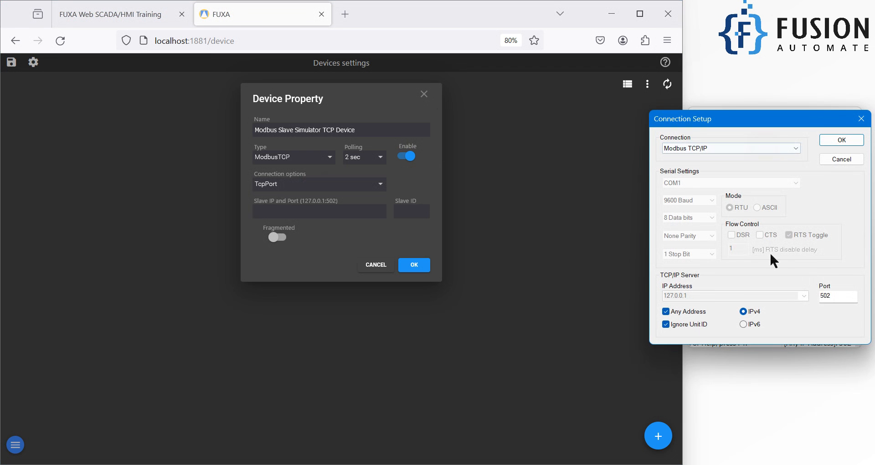
{"action": "double_click", "coordinate": [821, 296]}
{"action": "left_click", "coordinate": [316, 212]}
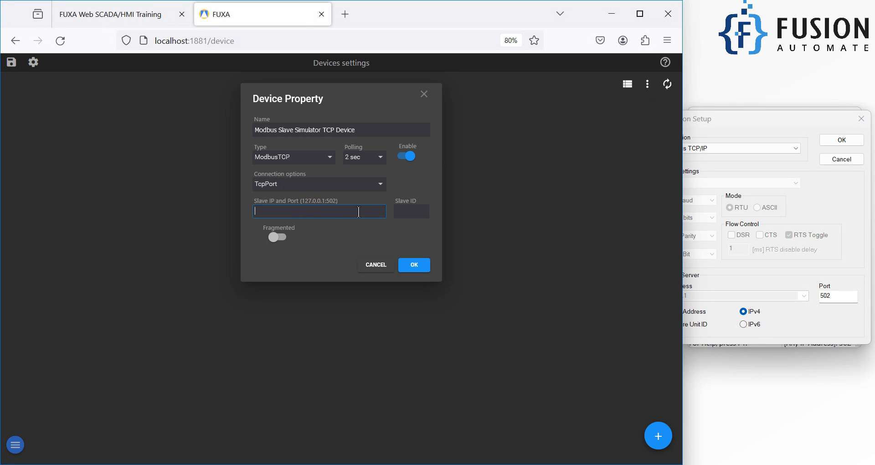
{"action": "type", "text": "127.0.0.1:502"}
{"action": "left_click", "coordinate": [847, 141]}
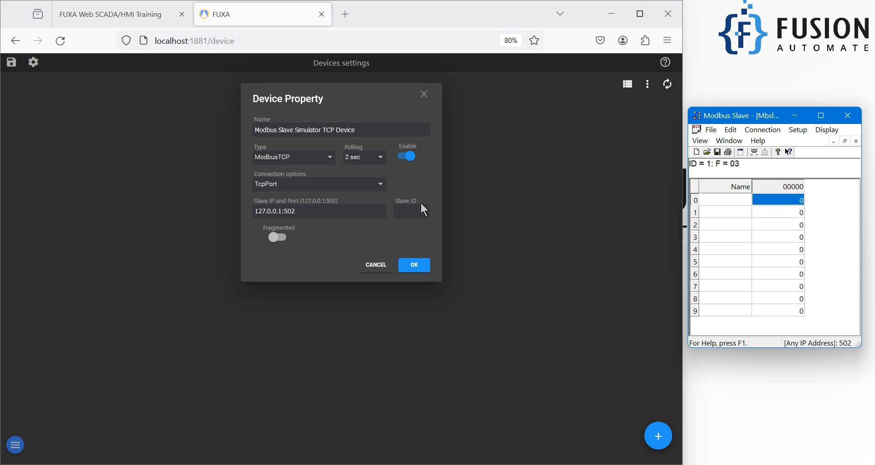
Step: Set the device's Slave ID to 1 and save the Device Property dialog
{"action": "left_click", "coordinate": [359, 212]}
{"action": "left_click_drag", "start_coordinate": [360, 212], "coordinate": [241, 215]}
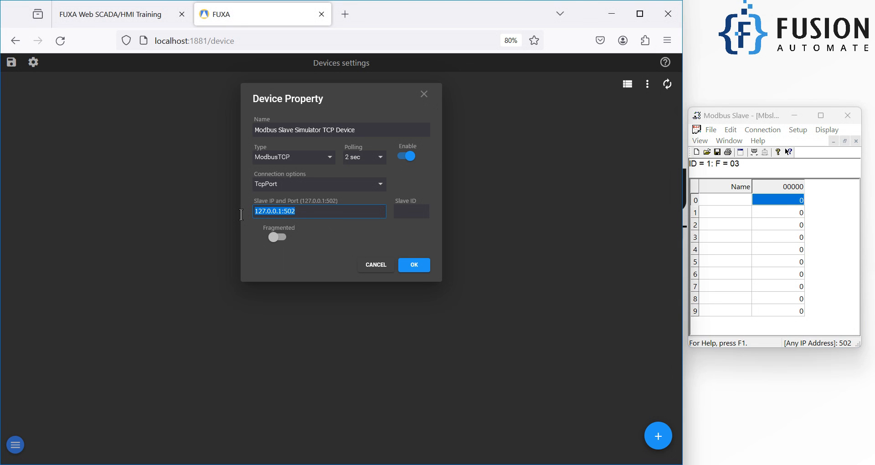
{"action": "left_click", "coordinate": [844, 255]}
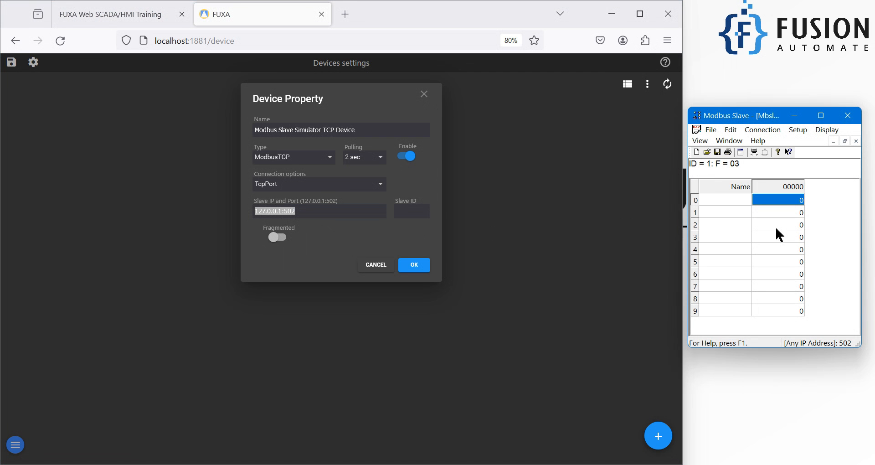
{"action": "left_click", "coordinate": [366, 206]}
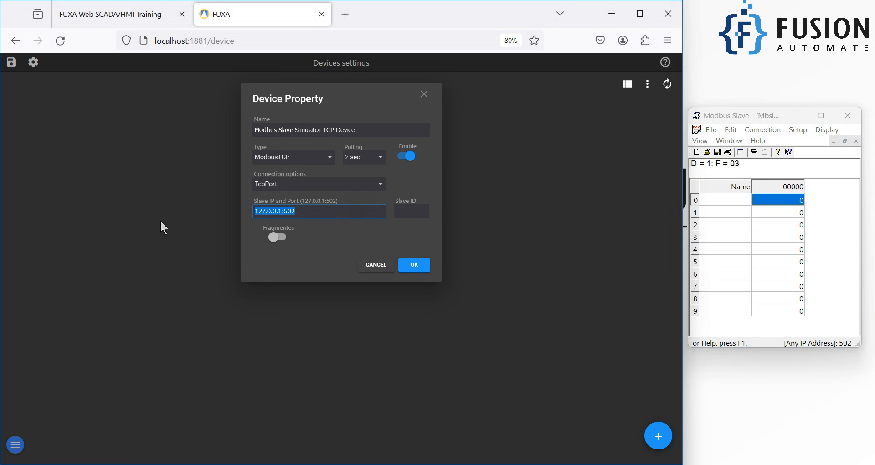
{"action": "left_click", "coordinate": [284, 212]}
{"action": "left_click_drag", "start_coordinate": [308, 213], "coordinate": [231, 209]}
{"action": "left_click", "coordinate": [407, 214]}
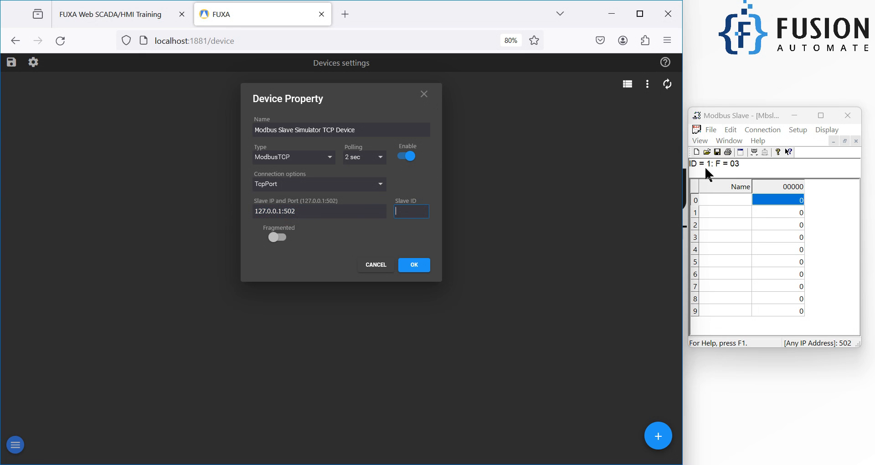
{"action": "type", "text": "1"}
{"action": "left_click", "coordinate": [416, 268]}
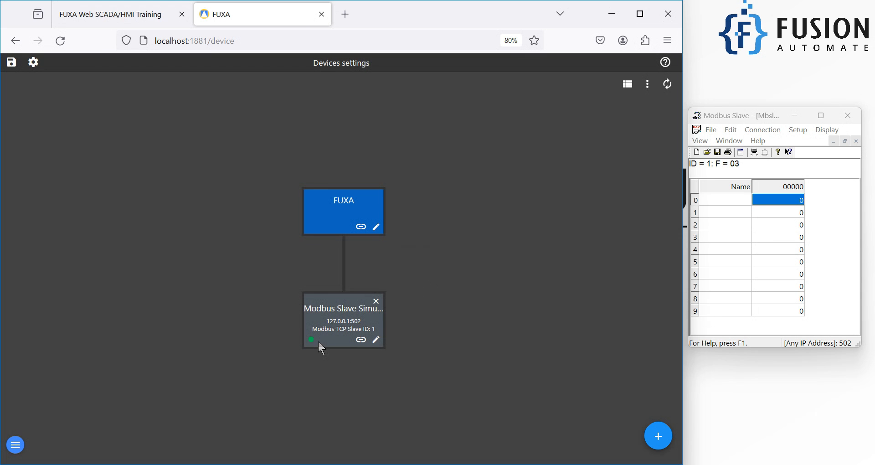
Step: Switch to the Modbus Slave window after confirming the new device shows a green status
{"action": "key", "text": "alt+Tab"}
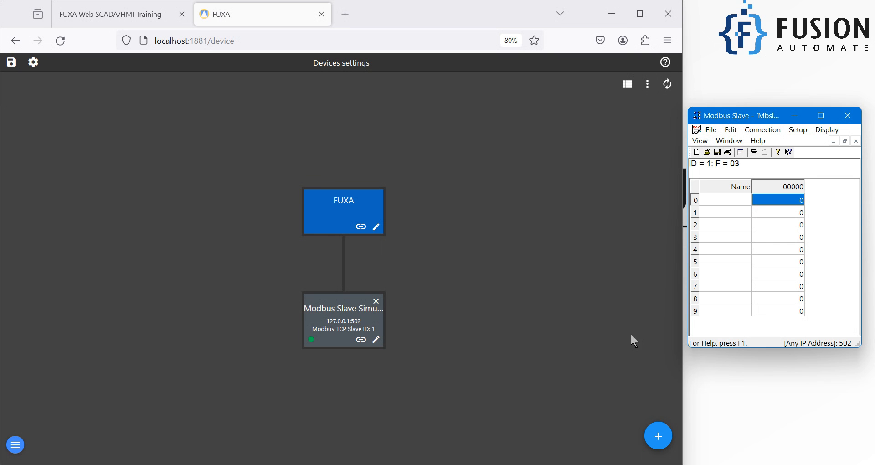
{"action": "left_click", "coordinate": [375, 340]}
{"action": "triple_click", "coordinate": [355, 136]}
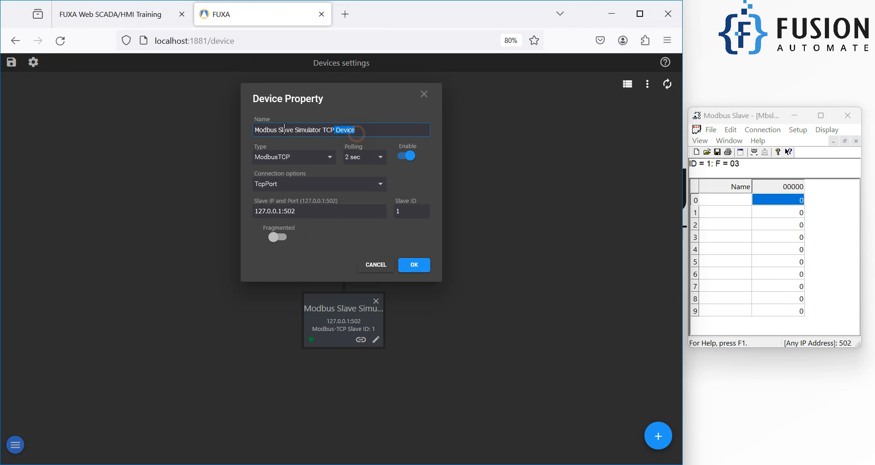
{"action": "left_click", "coordinate": [312, 160]}
{"action": "left_click", "coordinate": [313, 162]}
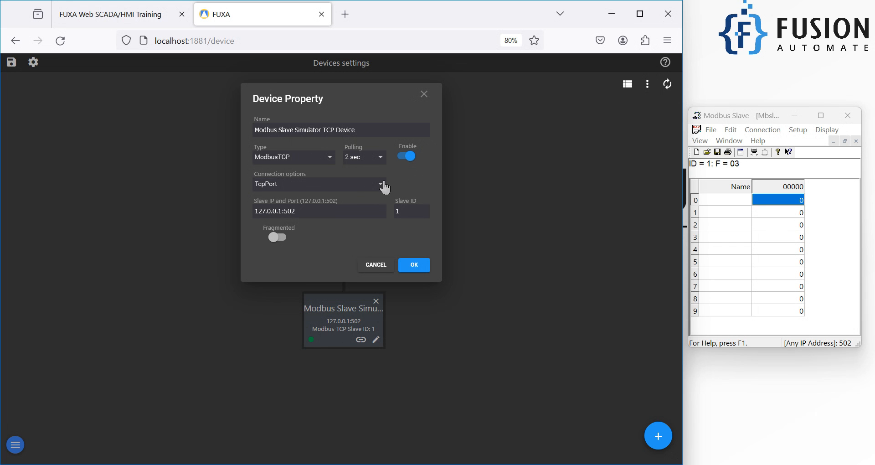
{"action": "left_click", "coordinate": [358, 186]}
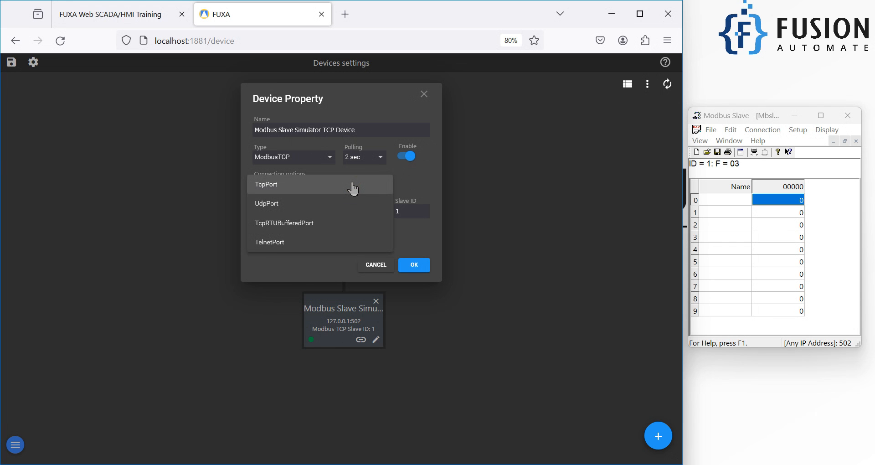
{"action": "left_click", "coordinate": [353, 186]}
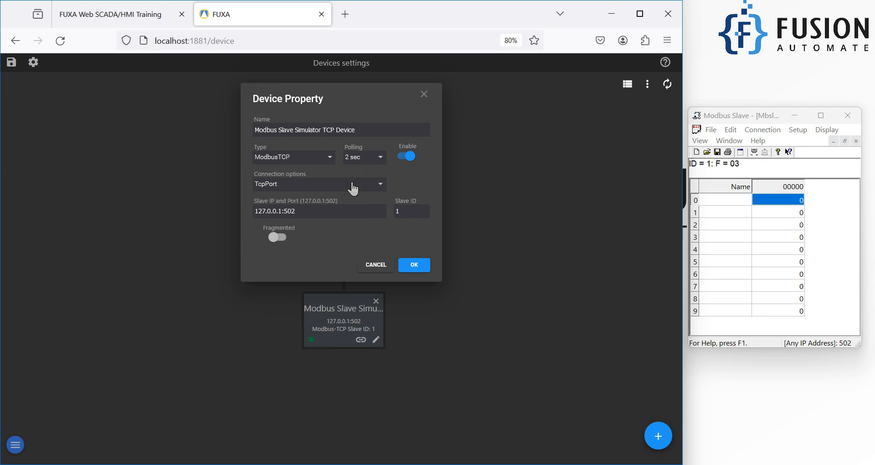
{"action": "left_click", "coordinate": [304, 215]}
{"action": "triple_click", "coordinate": [304, 217]}
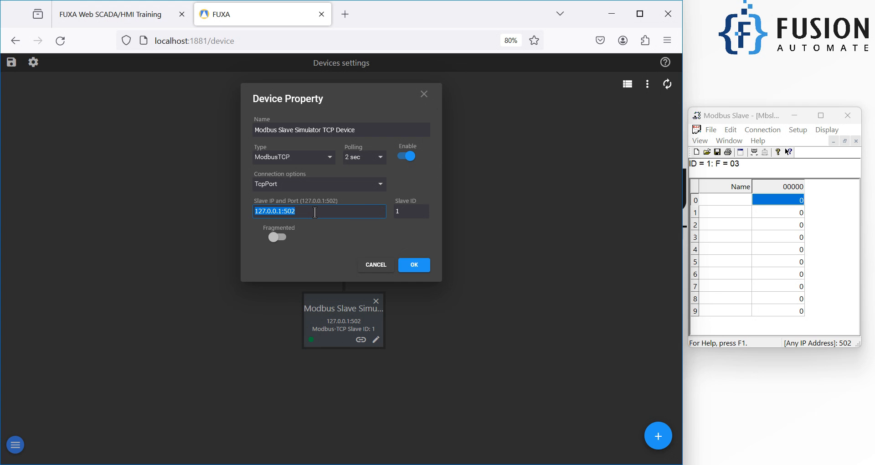
{"action": "double_click", "coordinate": [403, 211]}
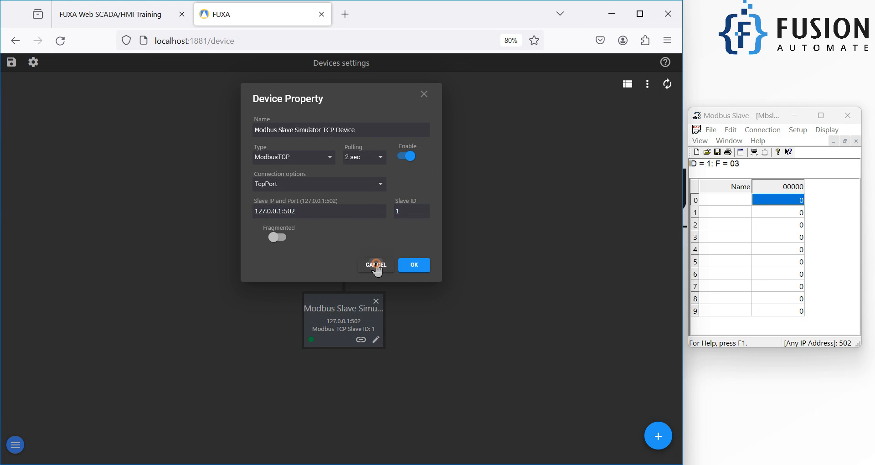
{"action": "left_click", "coordinate": [375, 264]}
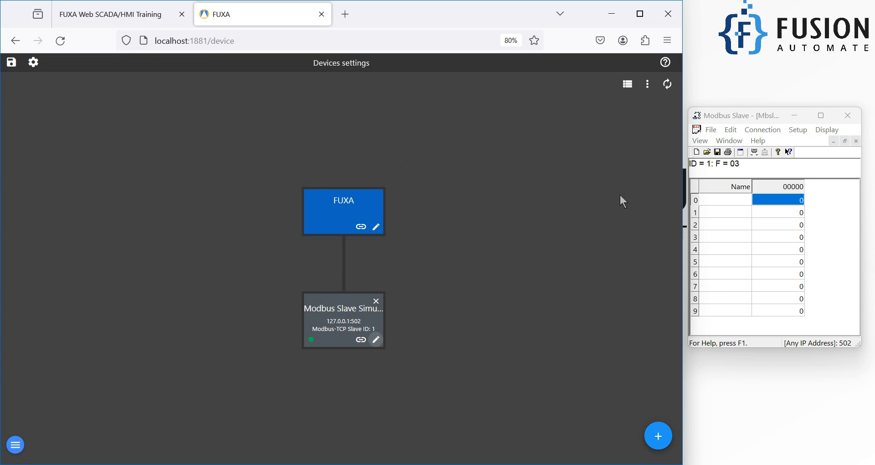
Step: Disconnect the Modbus Slave simulator and return to FUXA's device diagram
{"action": "left_click", "coordinate": [762, 130]}
{"action": "left_click", "coordinate": [778, 156]}
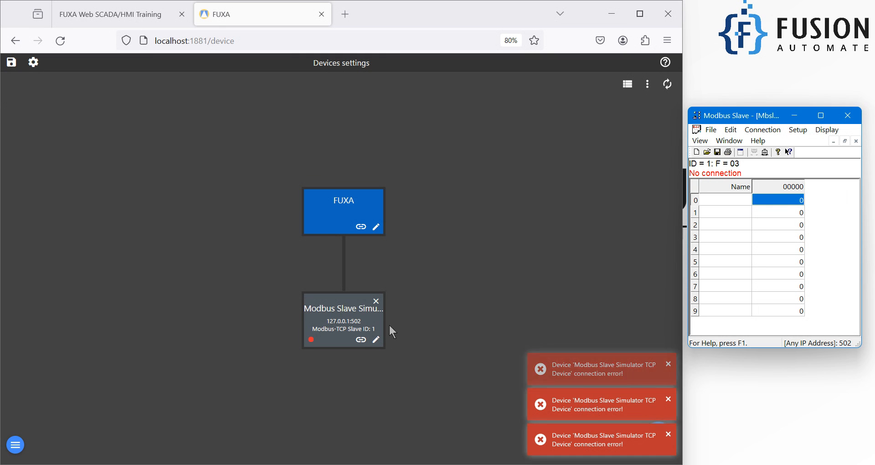
{"action": "left_click", "coordinate": [361, 339]}
{"action": "left_click", "coordinate": [17, 91]}
Step: Turn off Enable for the Modbus Slave Simulator TCP Device and save it
{"action": "left_click", "coordinate": [376, 340]}
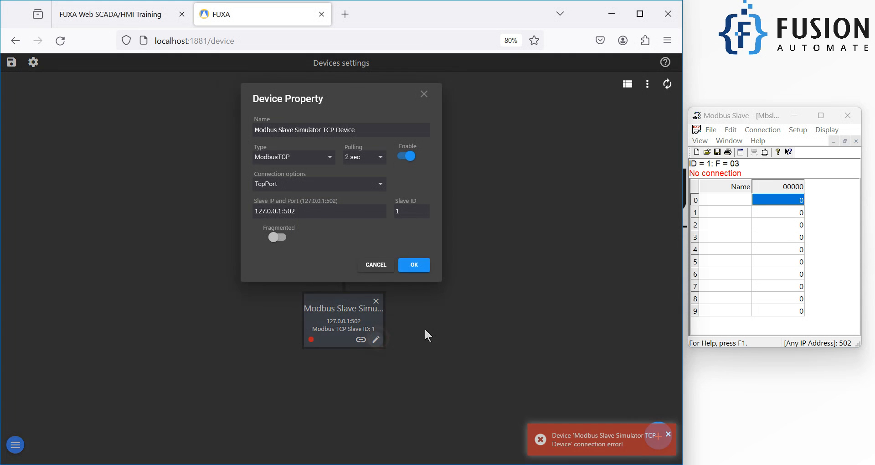
{"action": "left_click", "coordinate": [407, 158]}
{"action": "left_click", "coordinate": [424, 264]}
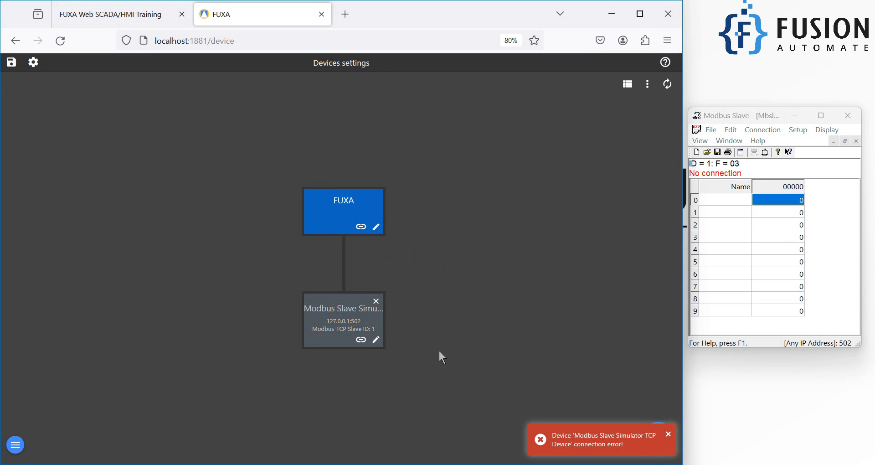
Step: Reconnect the Modbus Slave simulator on Modbus TCP/IP port 502
{"action": "left_click", "coordinate": [761, 132]}
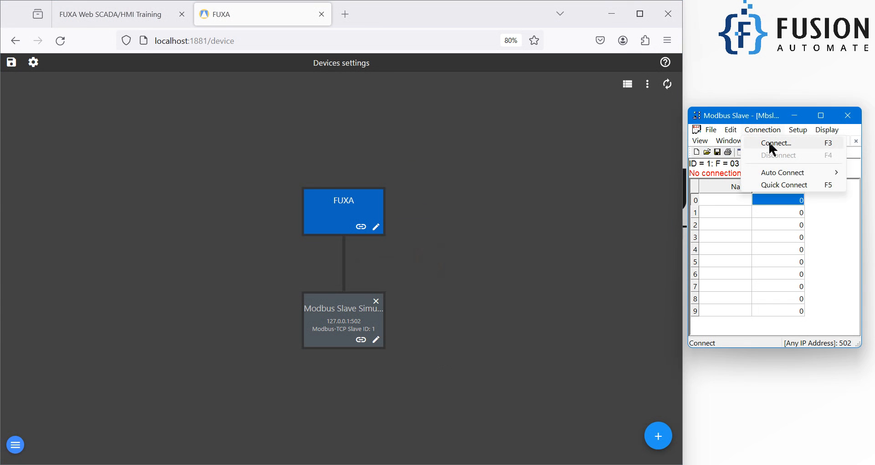
{"action": "left_click", "coordinate": [772, 144]}
{"action": "left_click", "coordinate": [830, 141]}
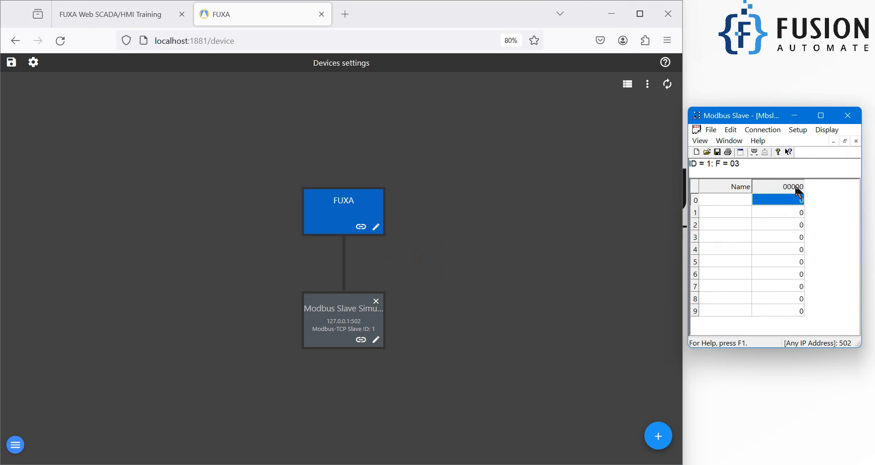
Step: Turn Enable back on for the Modbus Slave Simulator TCP Device and save it
{"action": "left_click", "coordinate": [376, 339]}
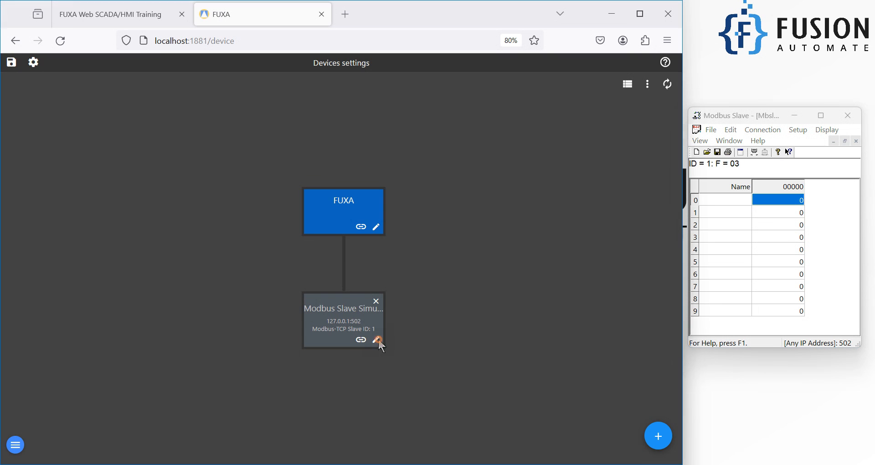
{"action": "left_click", "coordinate": [405, 160]}
{"action": "left_click", "coordinate": [413, 267]}
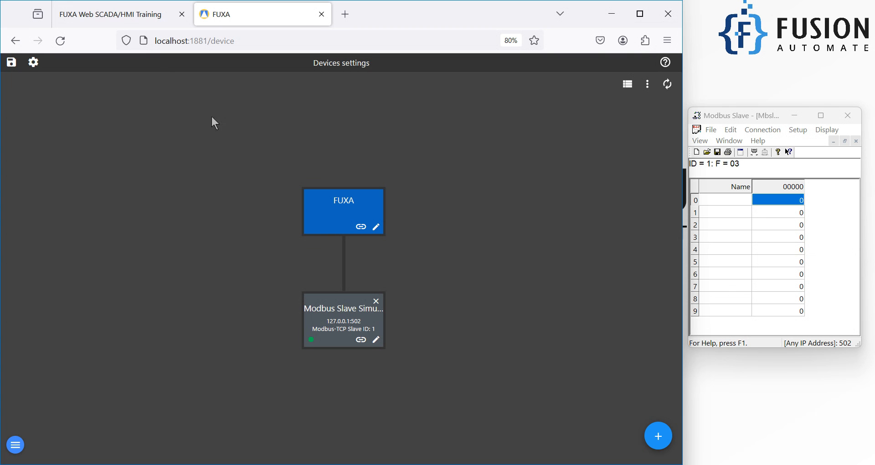
{"action": "left_click", "coordinate": [114, 15]}
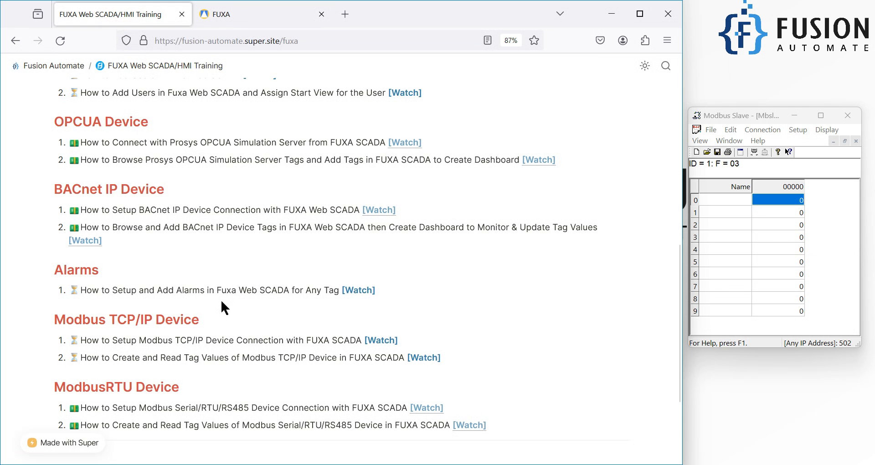
{"action": "scroll", "coordinate": [223, 297], "scroll_direction": "down", "scroll_amount": 1}
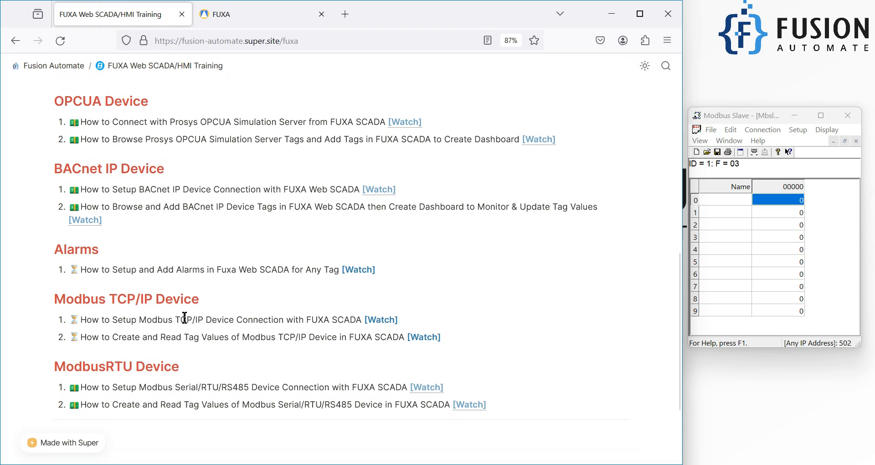
{"action": "left_click_drag", "start_coordinate": [180, 318], "coordinate": [212, 319]}
{"action": "left_click", "coordinate": [323, 318]}
{"action": "scroll", "coordinate": [360, 280], "scroll_direction": "down", "scroll_amount": 3}
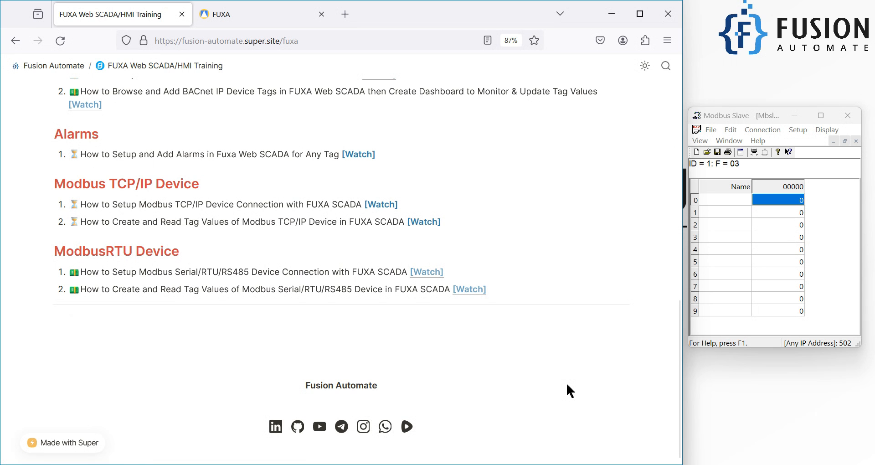
{"action": "scroll", "coordinate": [565, 380], "scroll_direction": "up", "scroll_amount": 1}
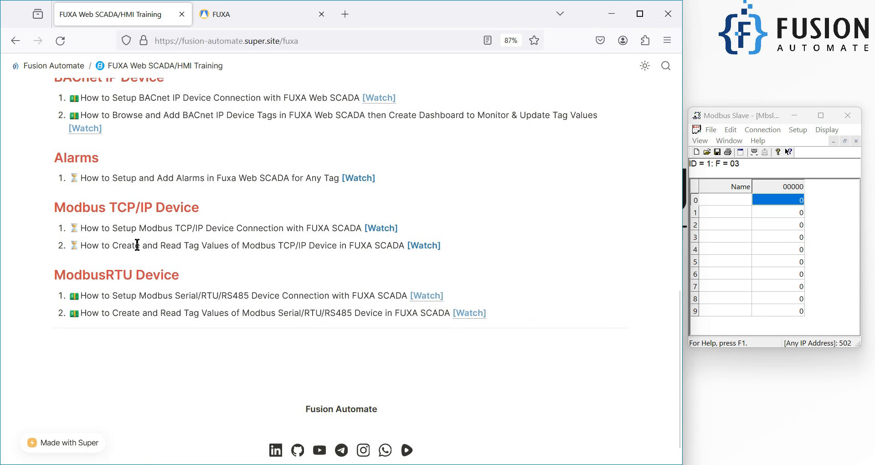
{"action": "left_click_drag", "start_coordinate": [87, 246], "coordinate": [237, 246]}
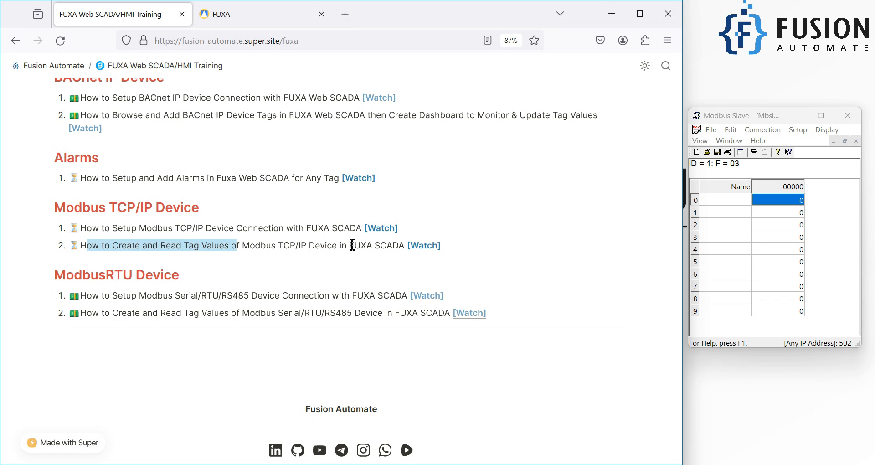
{"action": "key", "text": "ctrl+Tab"}
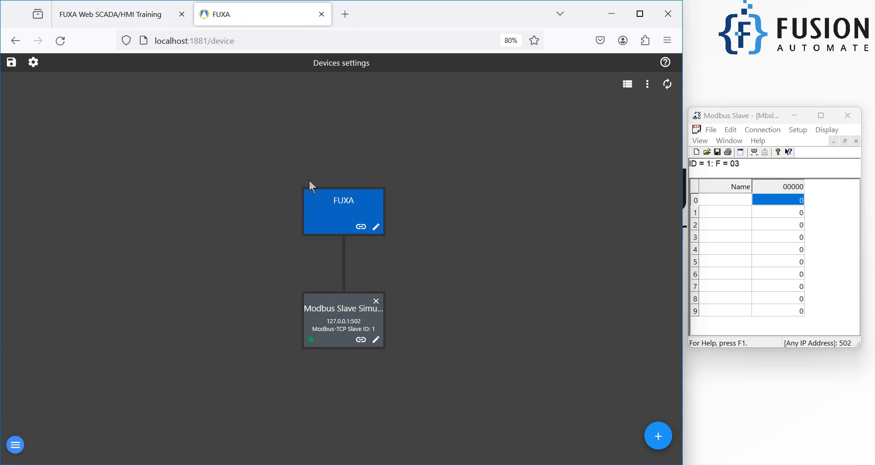